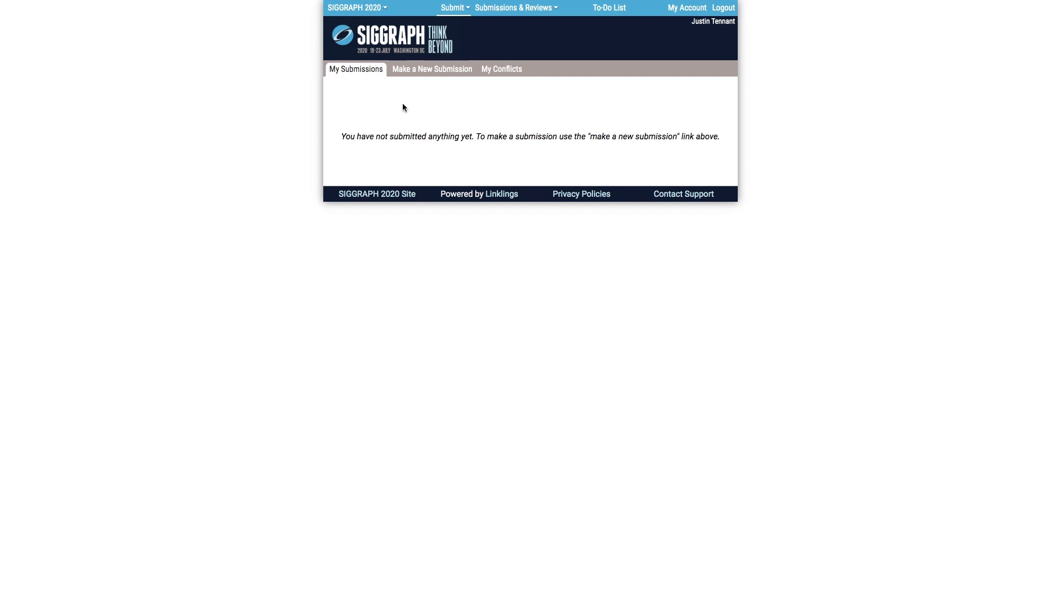
# Open the Computer Animation Festival - Electronic Theater form from the list of new submissions
pyautogui.click(435, 73)
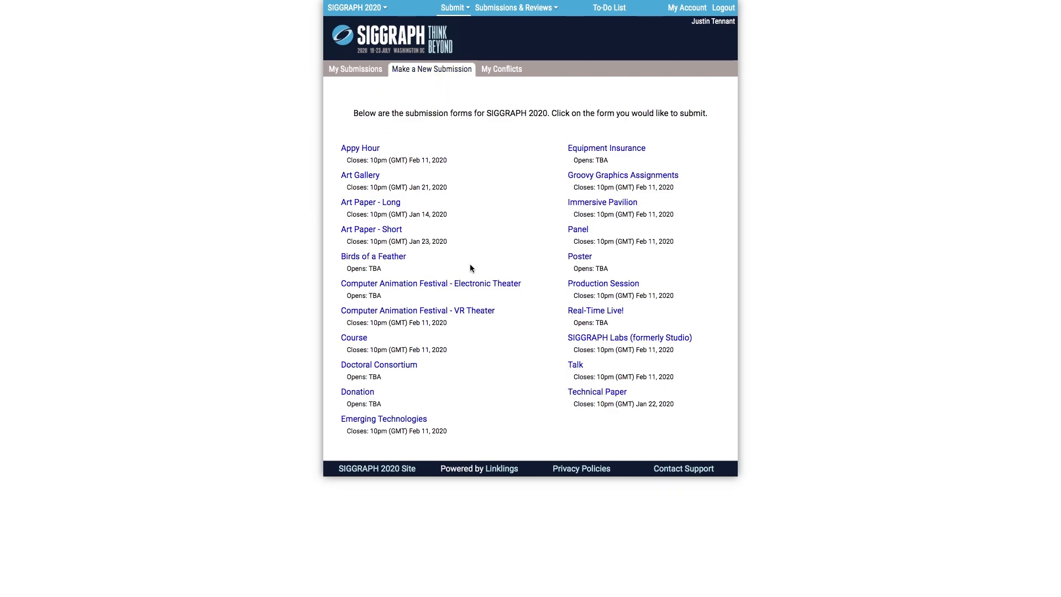
pyautogui.click(456, 289)
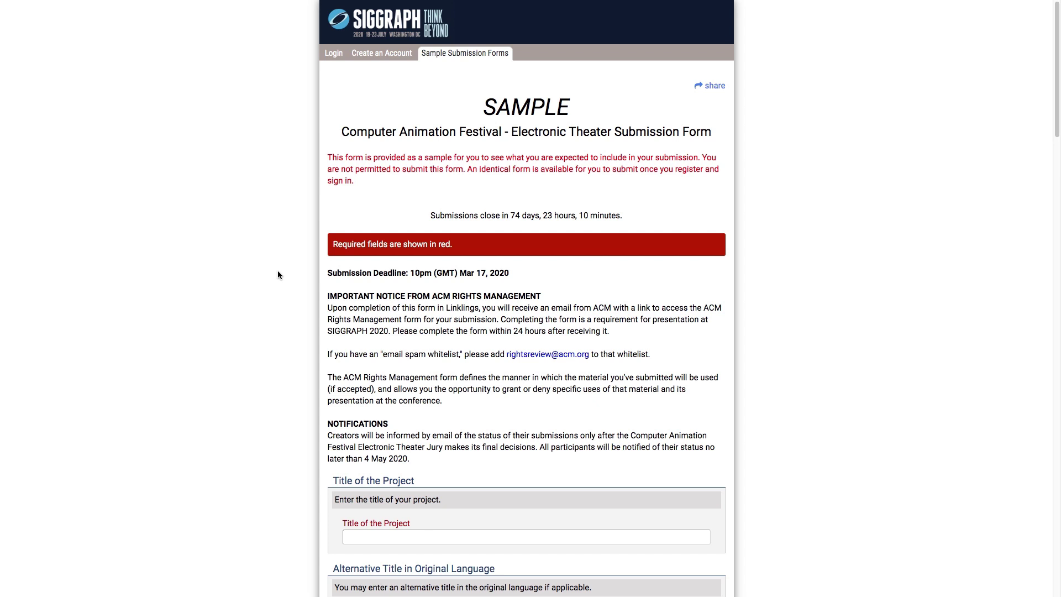
pyautogui.scroll(-3, 278, 270)
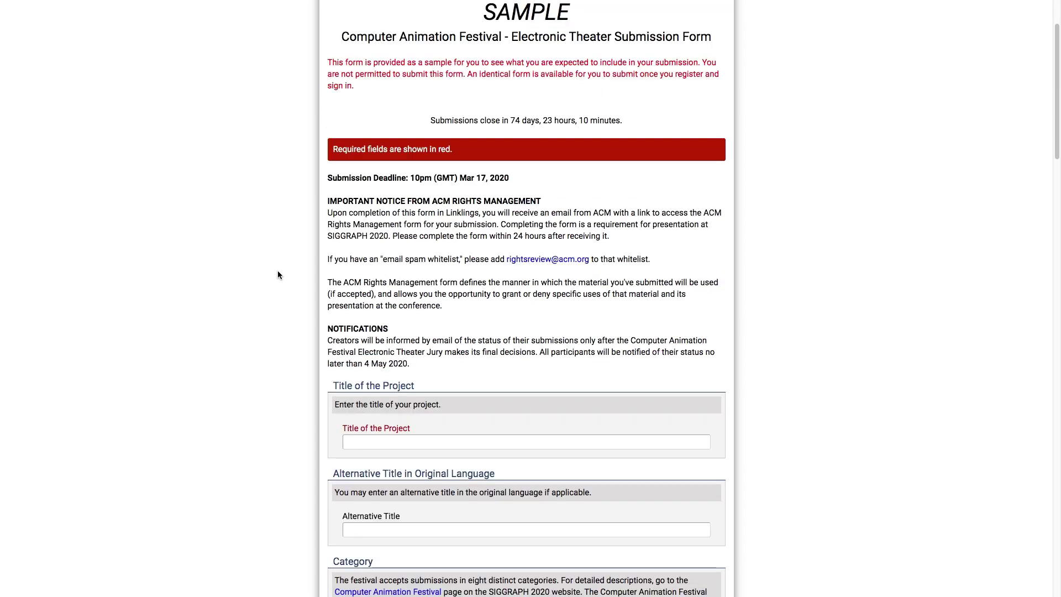
pyautogui.scroll(-3, 278, 271)
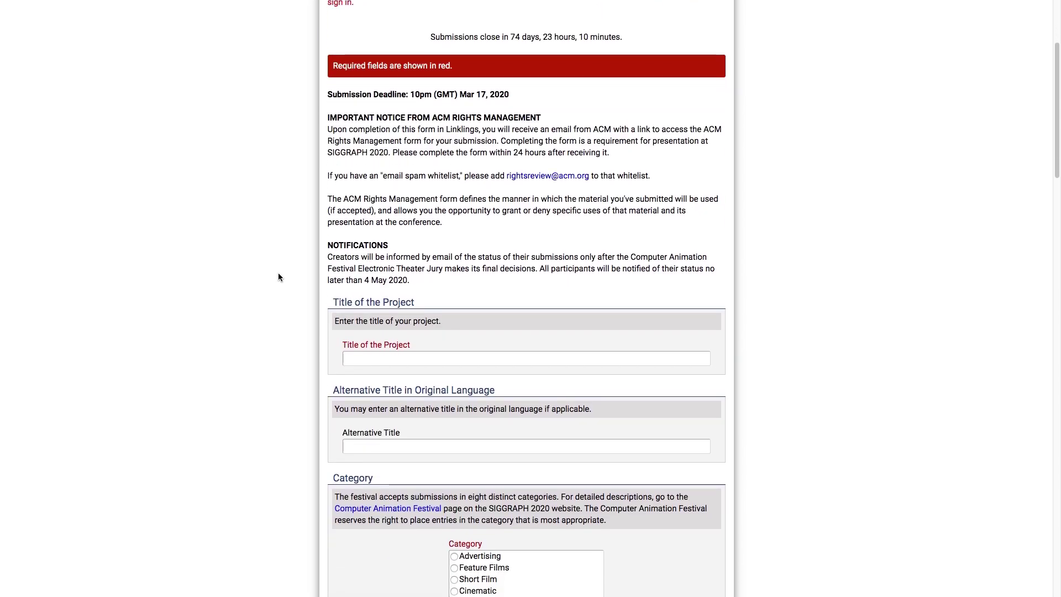
# Title the entry 'My Sample Submission', leave the alternative title blank, and choose Short Film
pyautogui.click(355, 358)
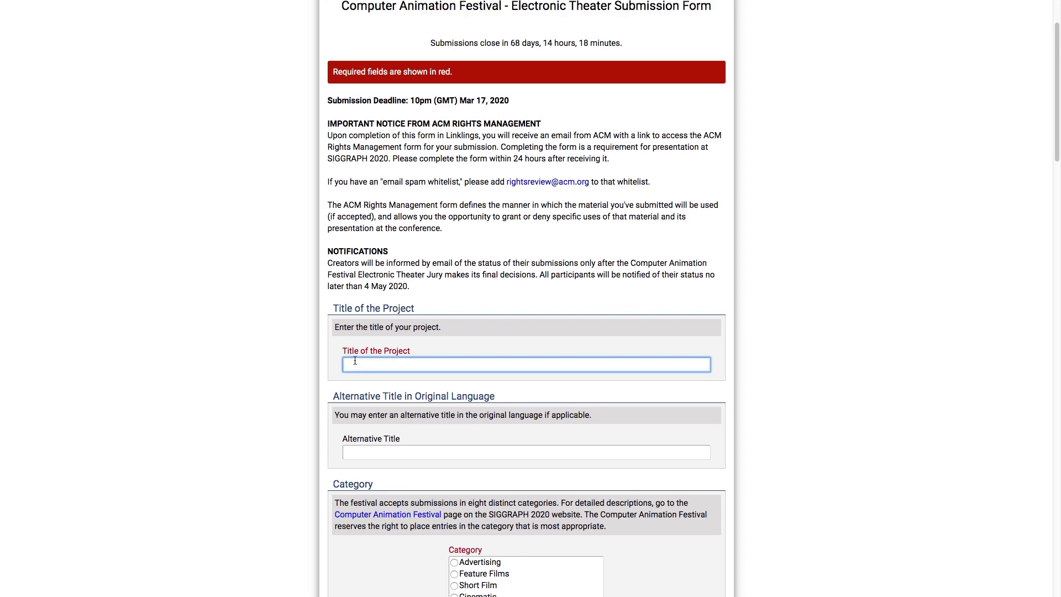
pyautogui.write('My Sample Submission')
pyautogui.click(345, 453)
pyautogui.scroll(-4, 362, 251)
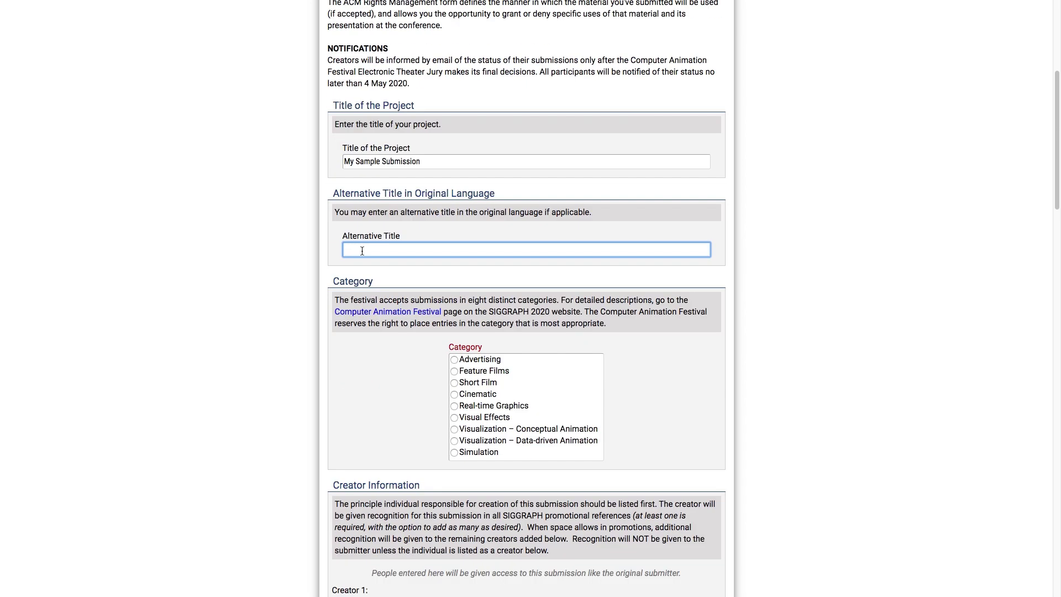
pyautogui.scroll(-1, 357, 274)
pyautogui.click(406, 316)
pyautogui.scroll(-2, 284, 273)
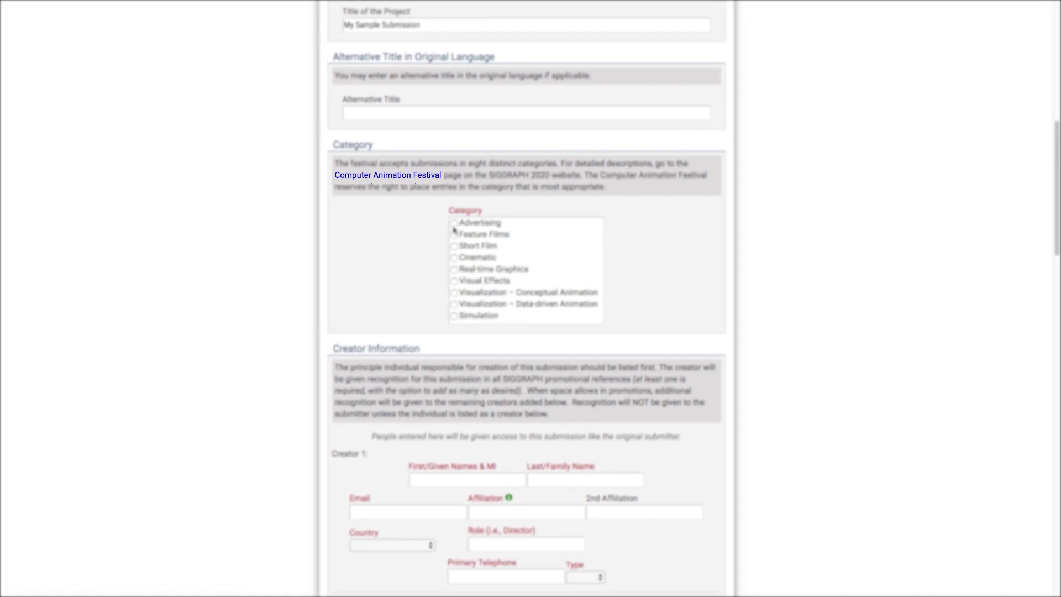
pyautogui.click(453, 246)
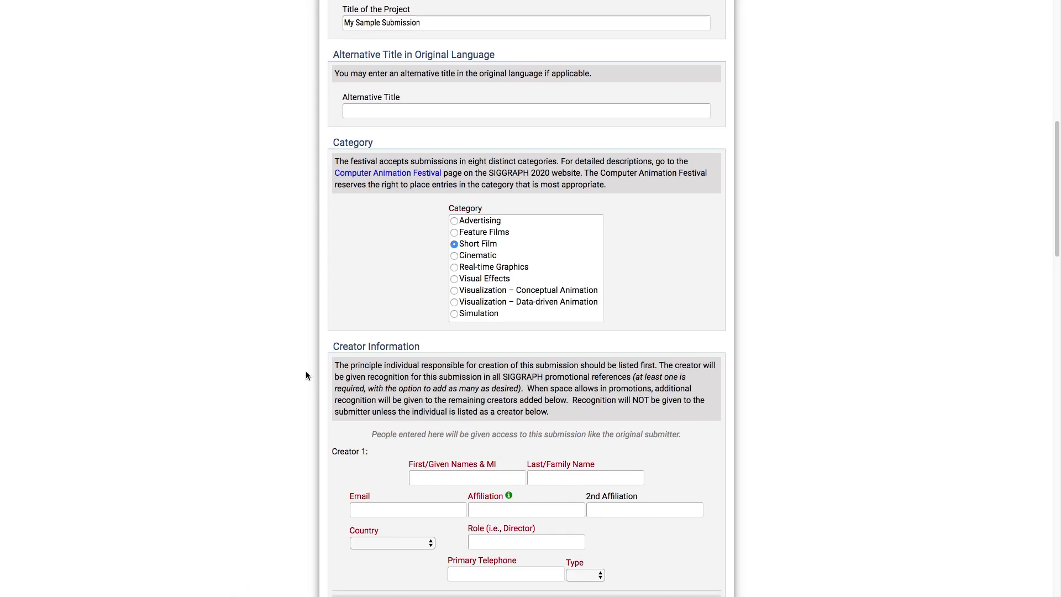
pyautogui.scroll(-3, 306, 370)
# Enter Creator 1's first and last name, e-mail address and SIGGRAPH affiliation
pyautogui.click(425, 348)
pyautogui.write('Shay D')
pyautogui.press('Tab')
pyautogui.write('Pixel')
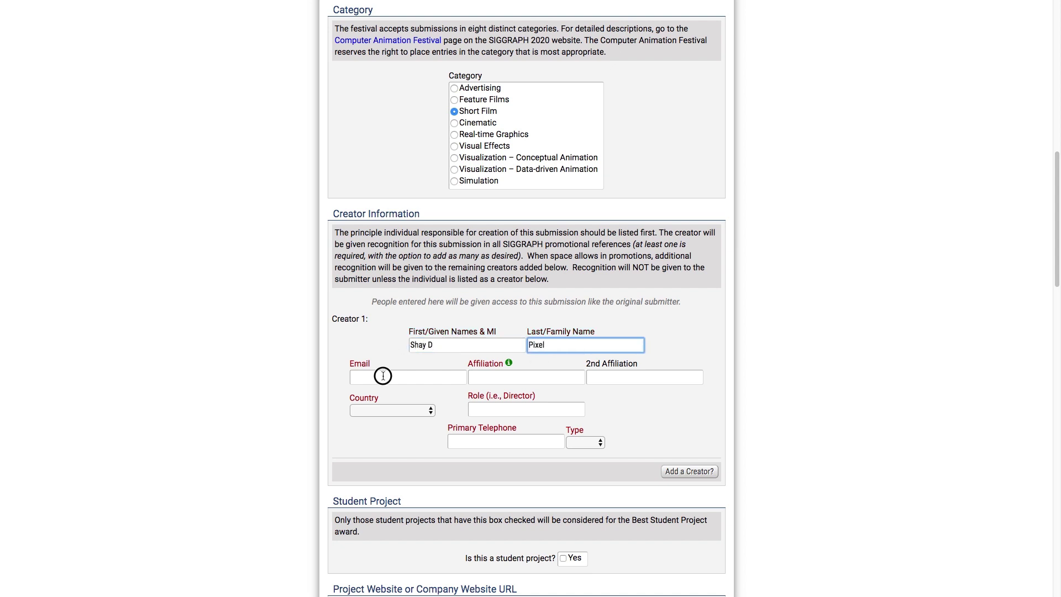
pyautogui.click(380, 377)
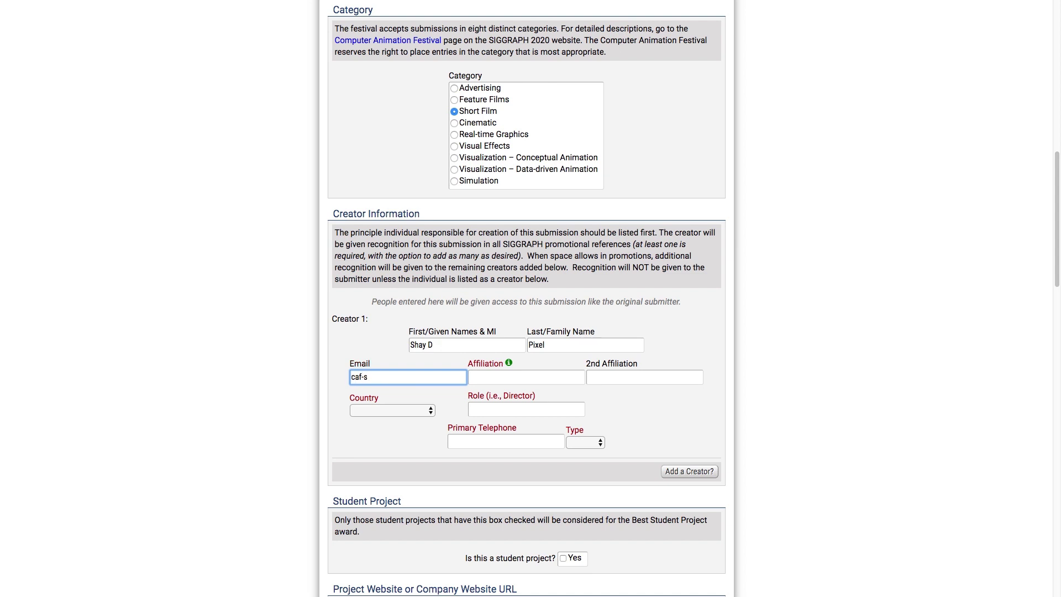
pyautogui.press('Tab')
pyautogui.press('Tab')
pyautogui.hotkey('shift', 'Tab')
pyautogui.write('SIGGRAPH')
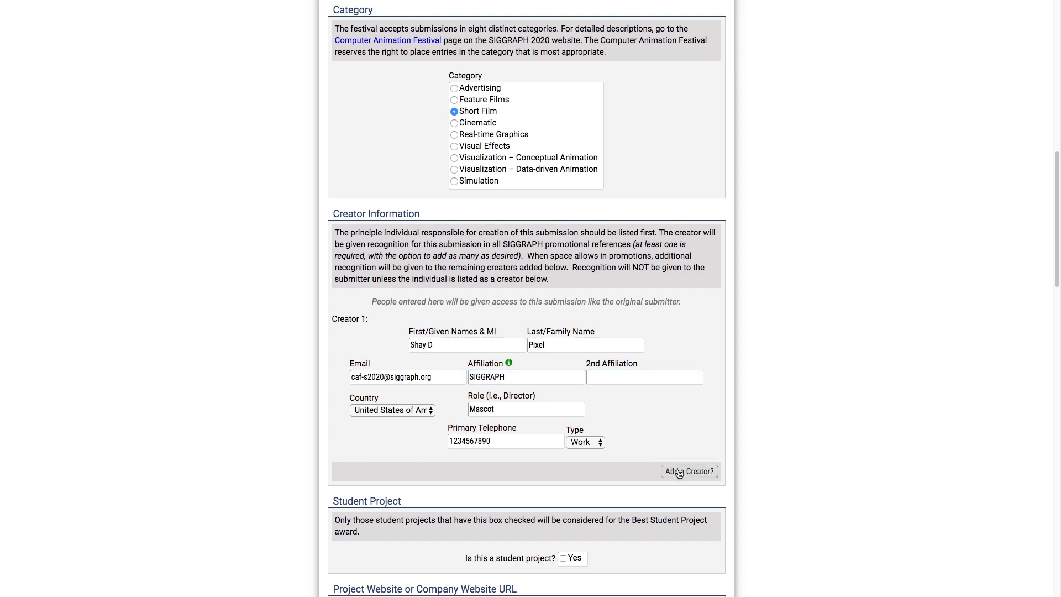
pyautogui.click(689, 471)
# Remove the empty second creator, then add second and third creator entries
pyautogui.scroll(-1, 646, 463)
pyautogui.scroll(-2, 647, 467)
pyautogui.click(710, 346)
pyautogui.click(688, 337)
pyautogui.scroll(-2, 675, 333)
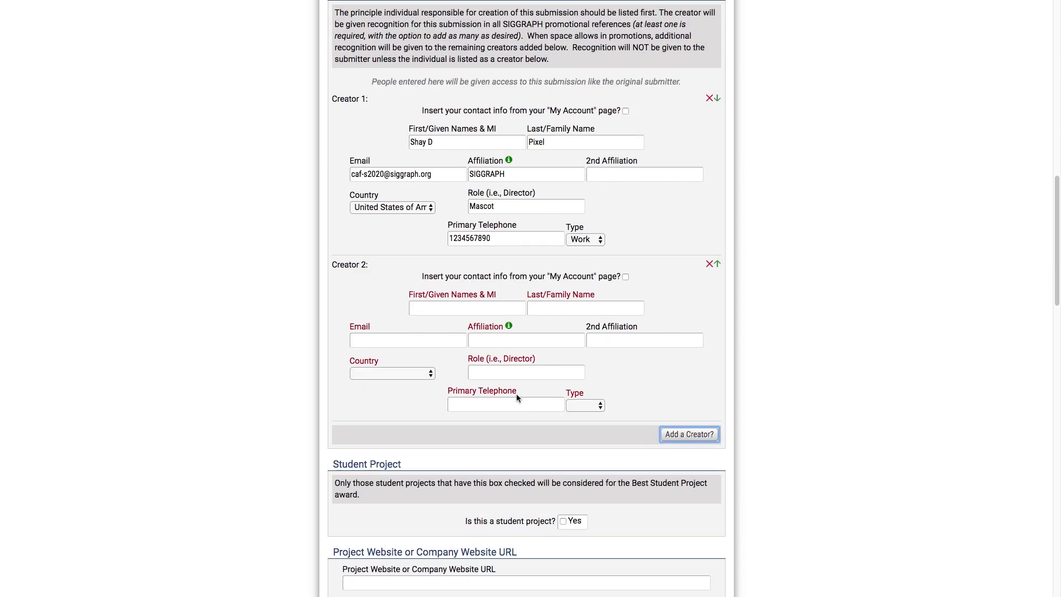
pyautogui.click(685, 434)
pyautogui.scroll(-3, 673, 398)
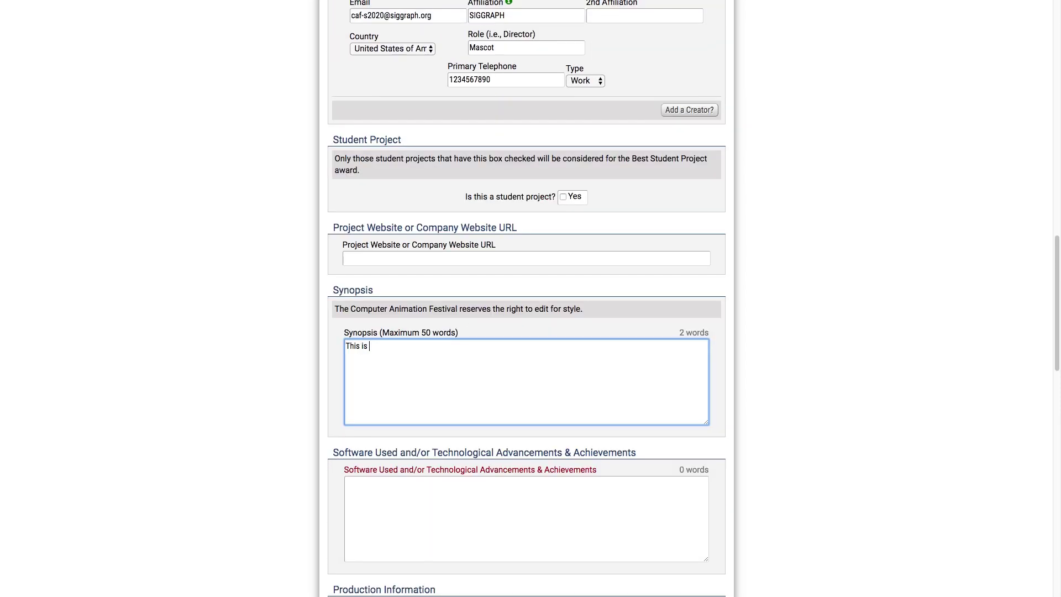
# Enter synopsis 'This is my submission's synopsis!' and software used 'Maya, Houdini, etc'
pyautogui.write("my submission's synopsis!")
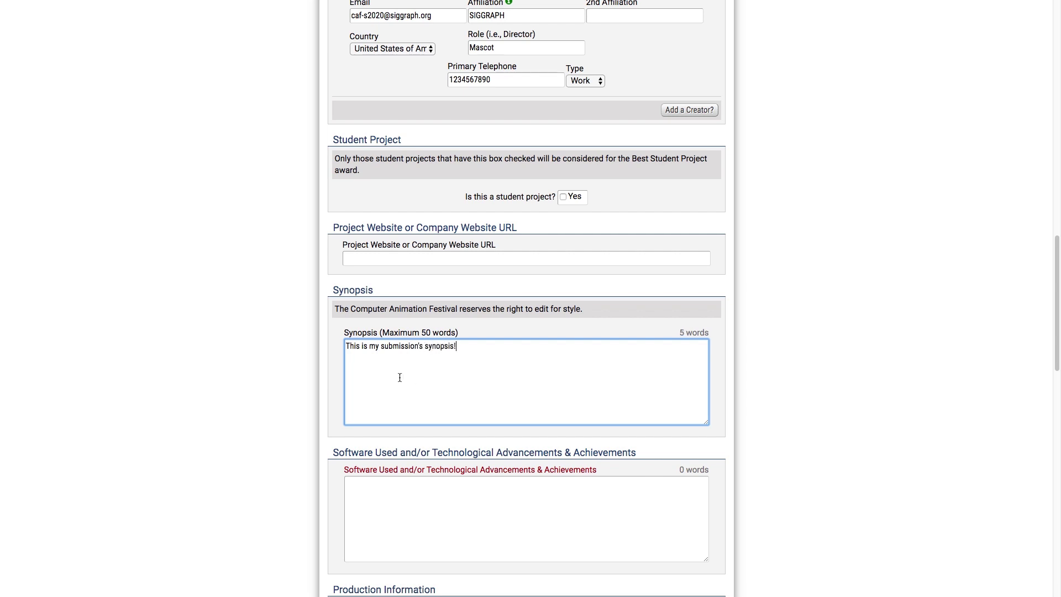
pyautogui.press('Tab')
pyautogui.write('Maya, Houdini')
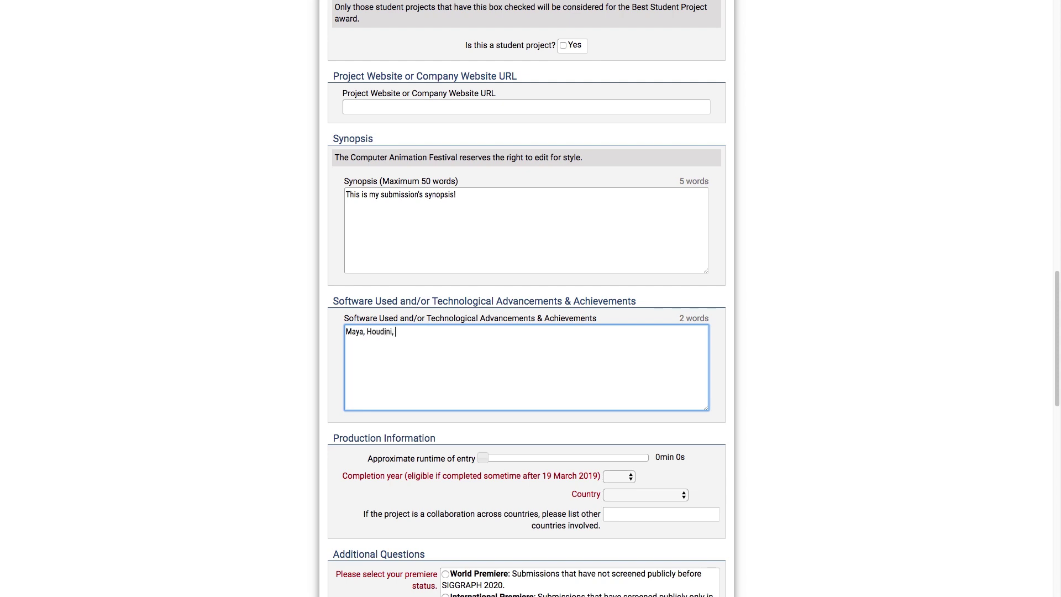
pyautogui.write(', etc')
# Set runtime to 5min 42s, completion year 2020 and production country United States
pyautogui.click(295, 430)
pyautogui.scroll(-1, 297, 430)
pyautogui.scroll(-2, 297, 434)
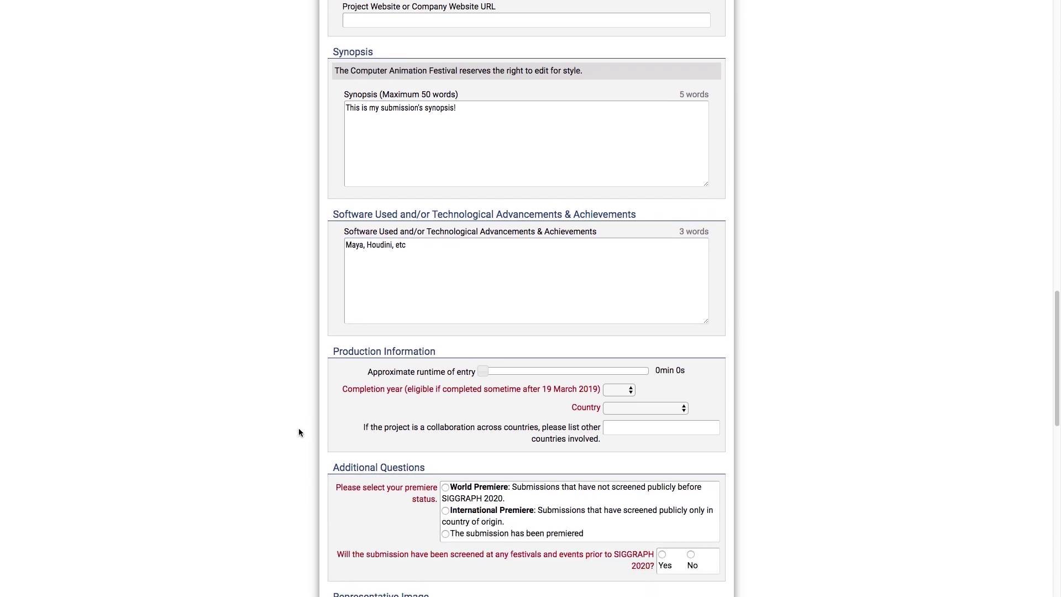
pyautogui.scroll(-3, 298, 433)
pyautogui.moveTo(482, 257); pyautogui.dragTo(577, 264)
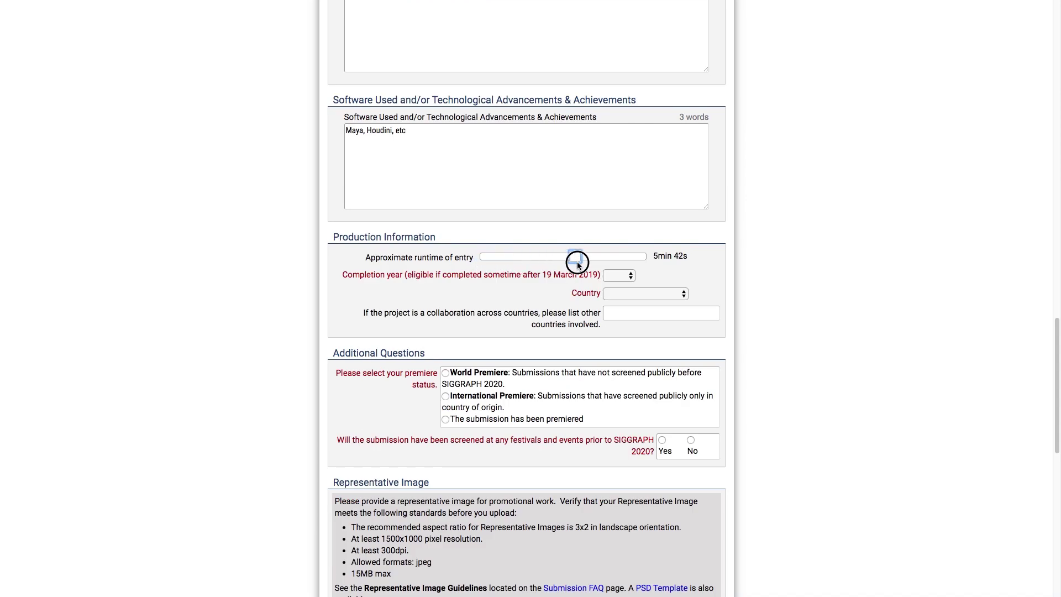
pyautogui.click(615, 275)
pyautogui.click(618, 297)
pyautogui.click(672, 296)
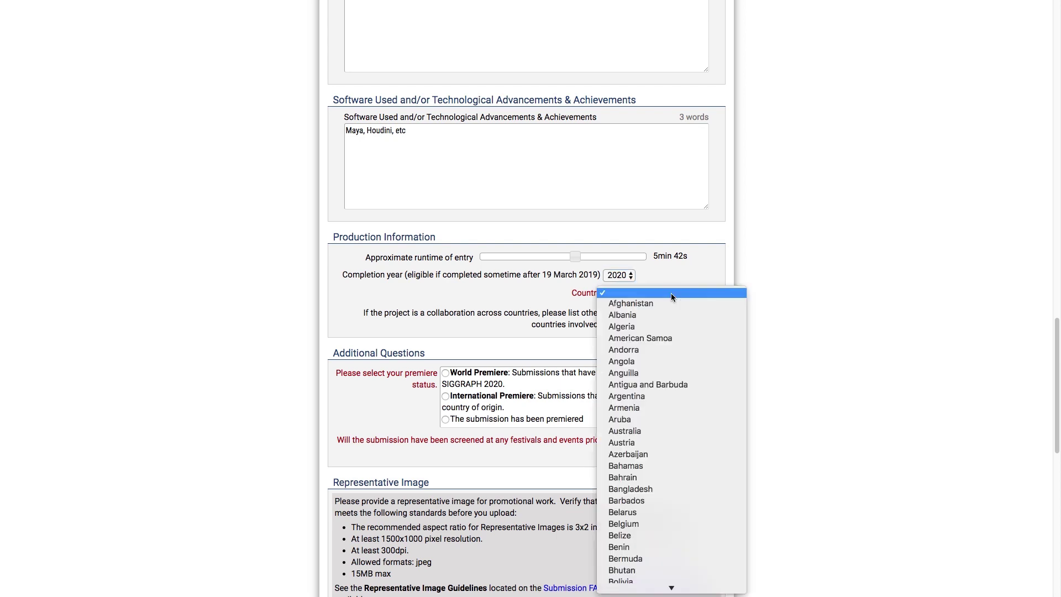
pyautogui.write('un')
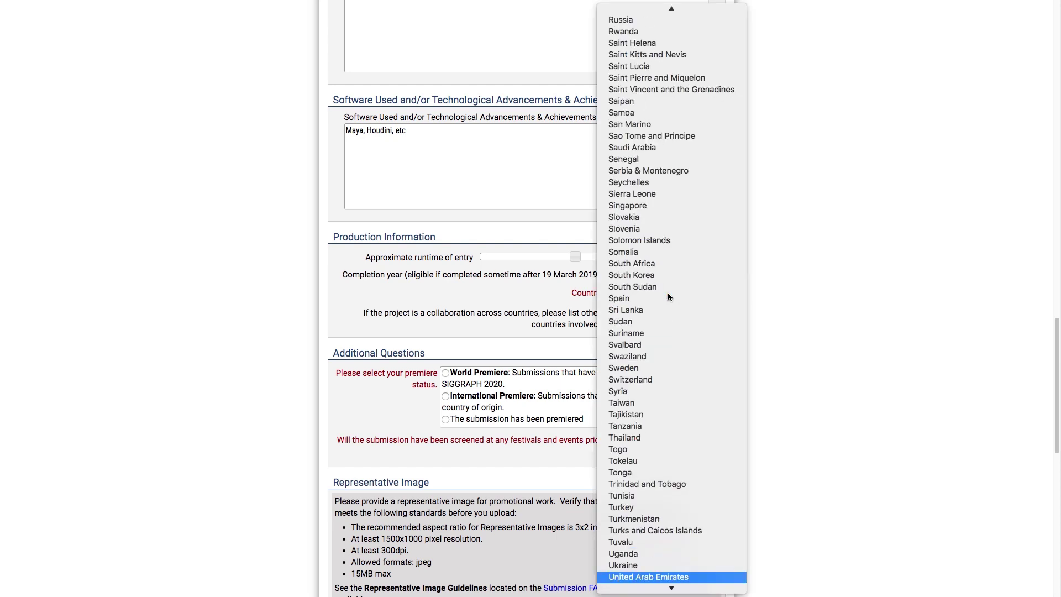
pyautogui.press('Down')
pyautogui.press('Down')
pyautogui.press('Escape')
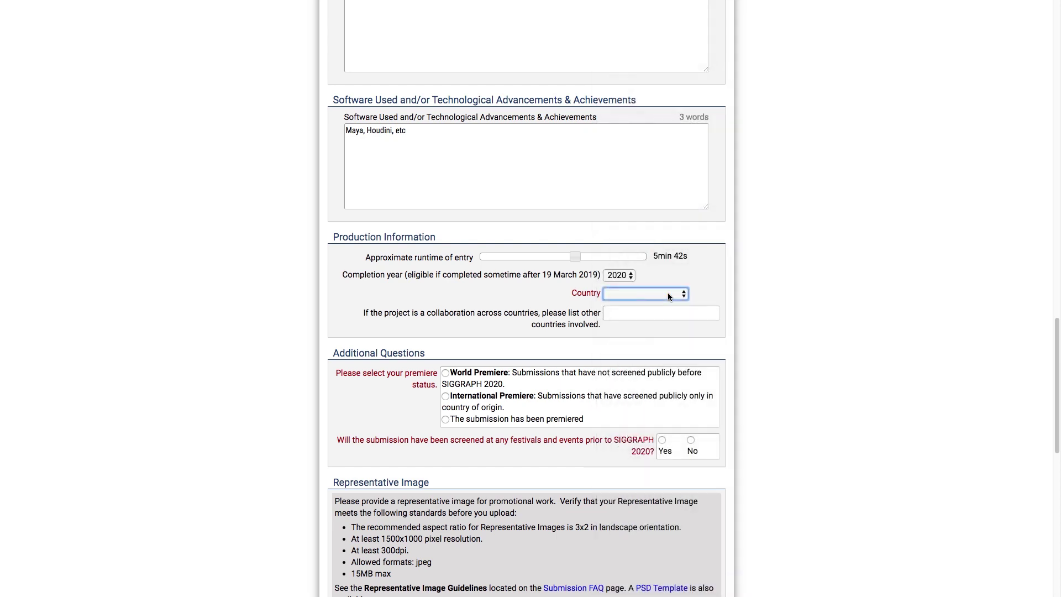
pyautogui.click(625, 321)
# Mark the submission as already premiered with no prior festival screenings
pyautogui.scroll(-3, 625, 322)
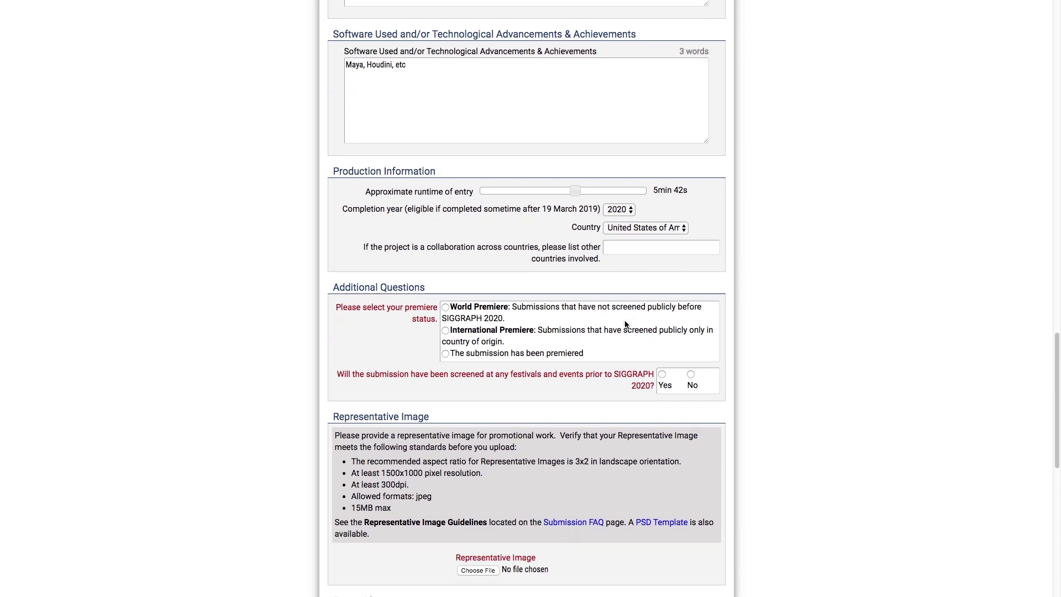
pyautogui.scroll(-1, 626, 325)
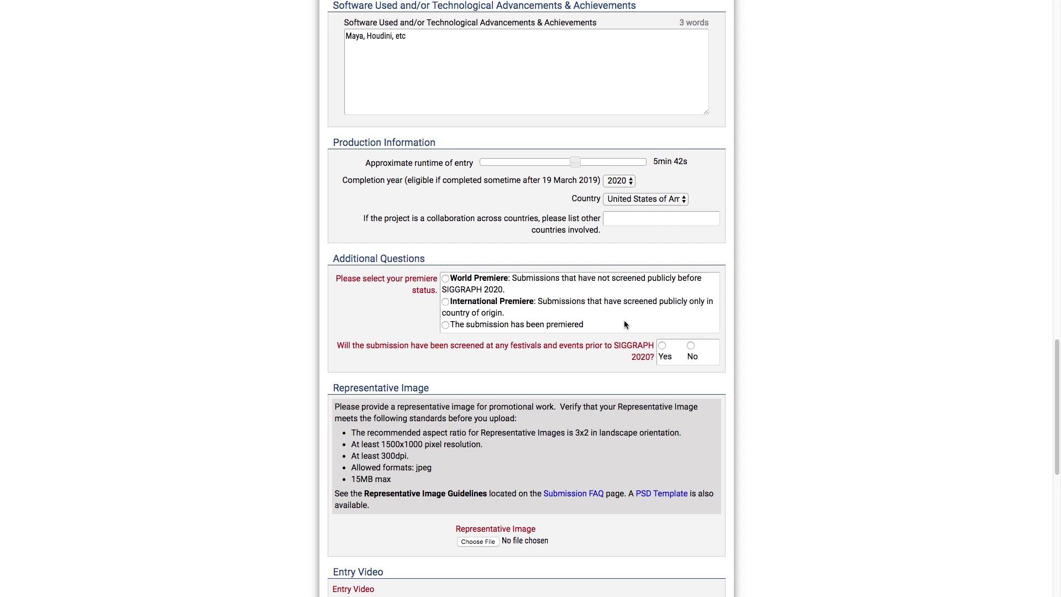
pyautogui.click(445, 279)
pyautogui.click(446, 303)
pyautogui.click(446, 325)
pyautogui.click(663, 345)
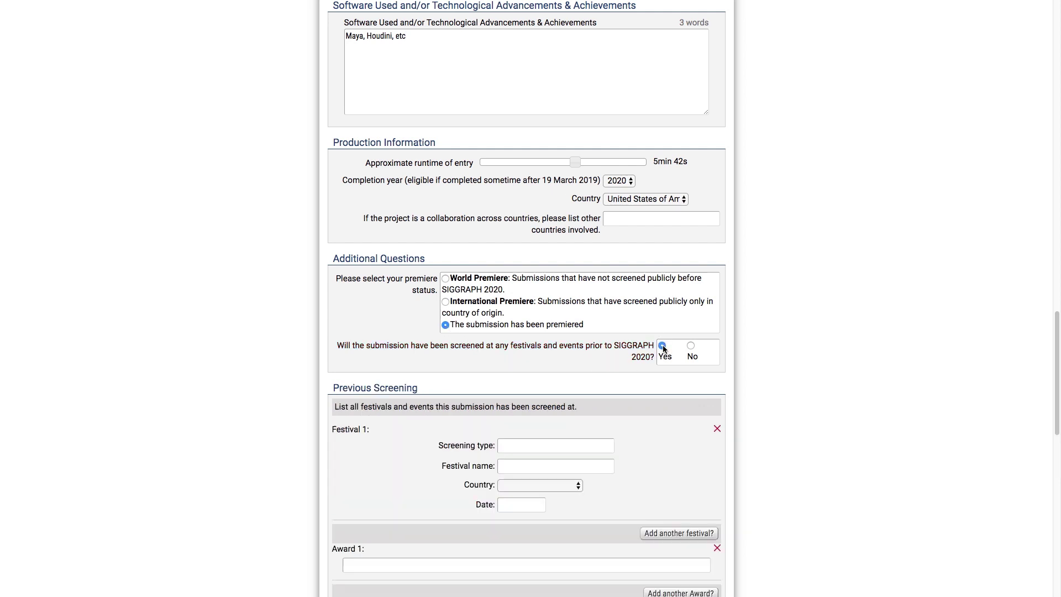
pyautogui.click(691, 346)
pyautogui.scroll(-5, 785, 350)
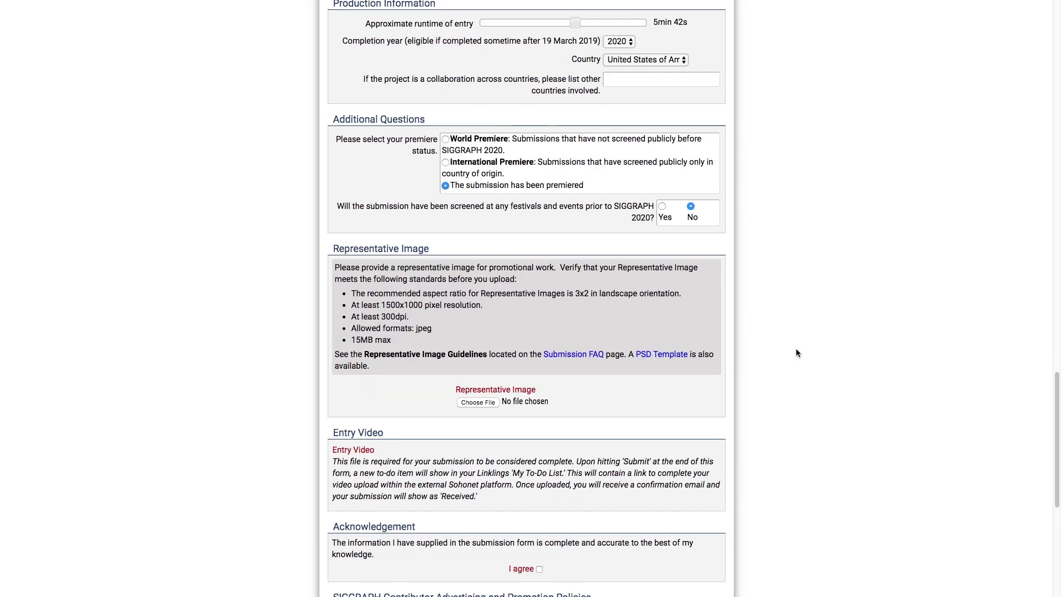
# Attach SIGGRAPH2020_EmailSignature.jpg as representative image with comment 'Copyright information goes here'
pyautogui.click(479, 394)
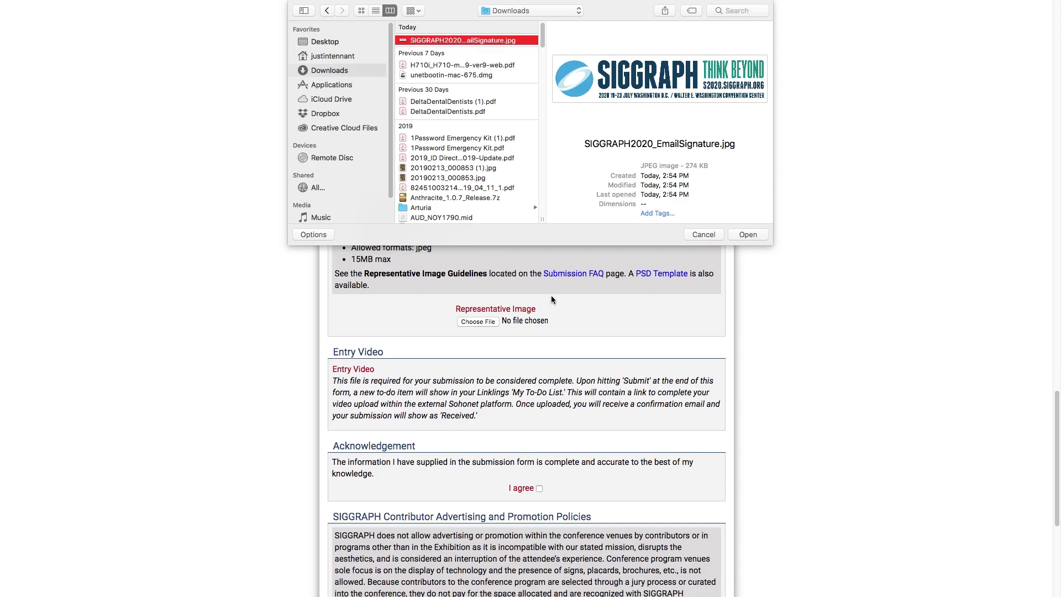
pyautogui.click(747, 234)
pyautogui.click(639, 289)
pyautogui.write('Co')
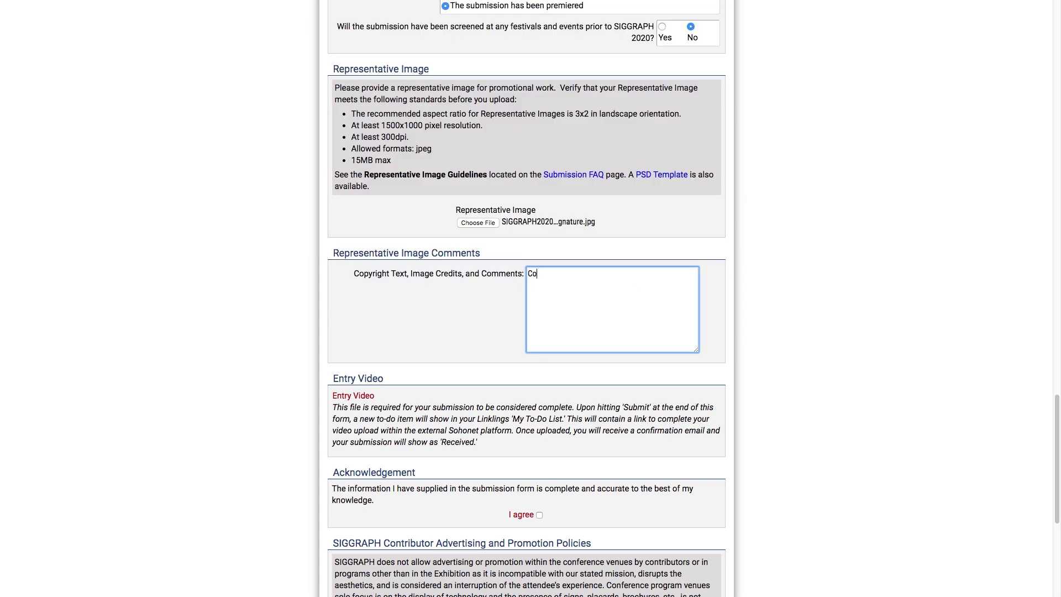
pyautogui.write('pyright information goes here')
pyautogui.click(467, 343)
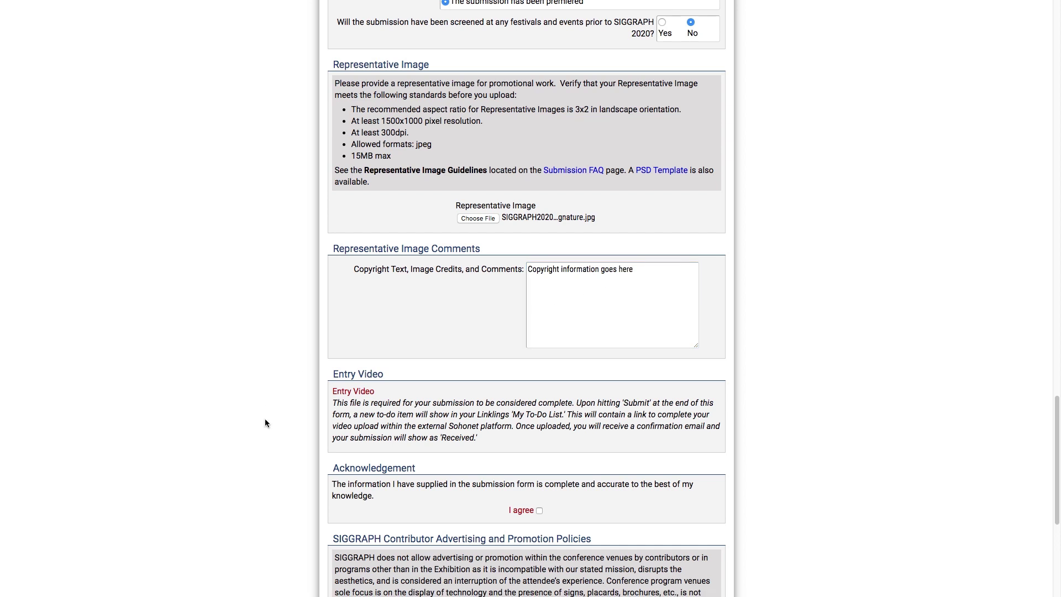
# Agree to the advertising and promotion policies and submit the entry as completed
pyautogui.scroll(-4, 265, 421)
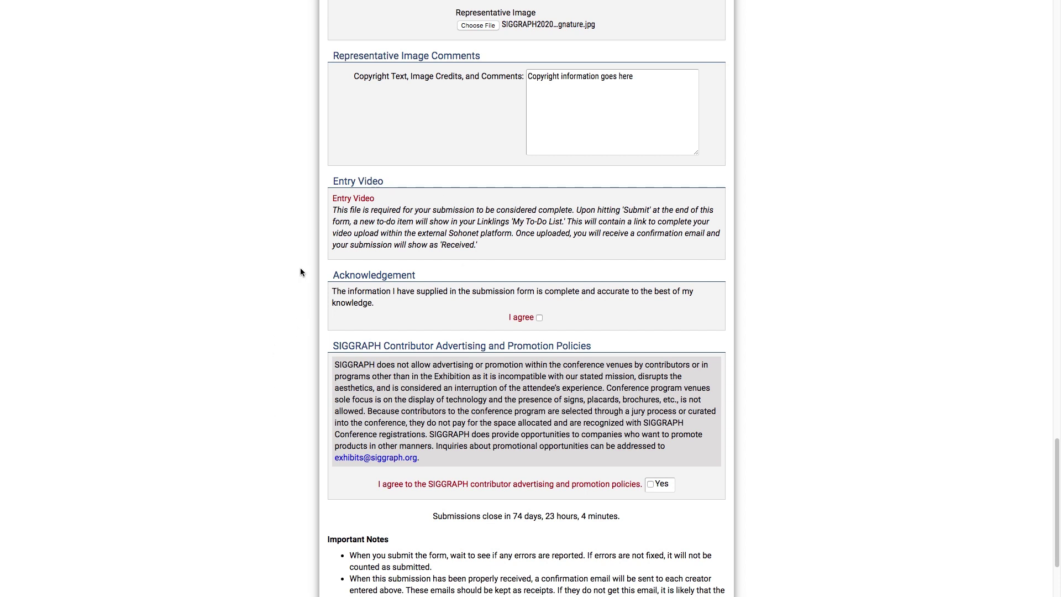
pyautogui.scroll(-2, 300, 272)
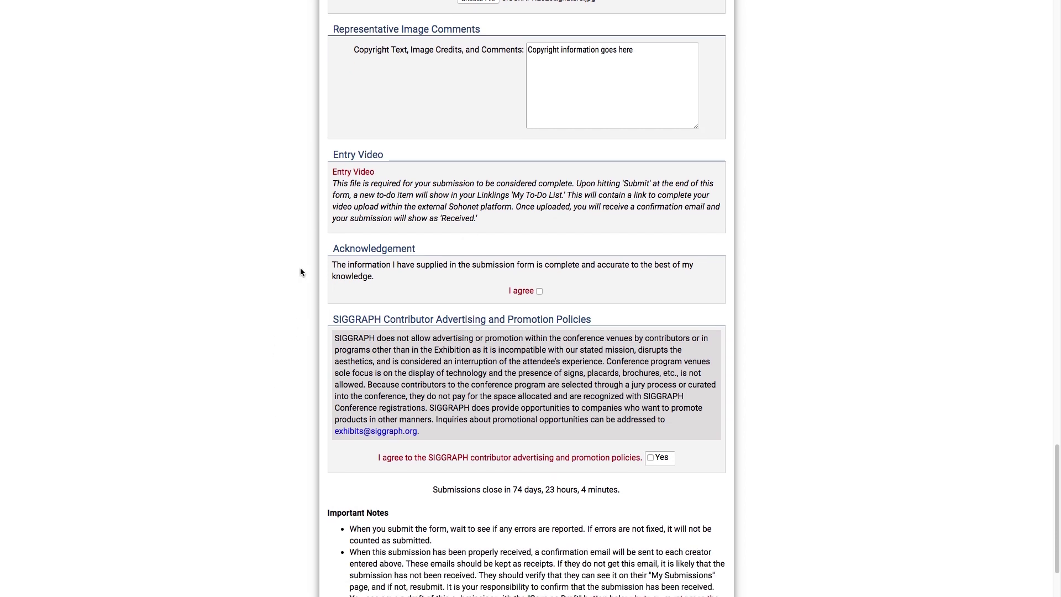
pyautogui.scroll(-1, 301, 272)
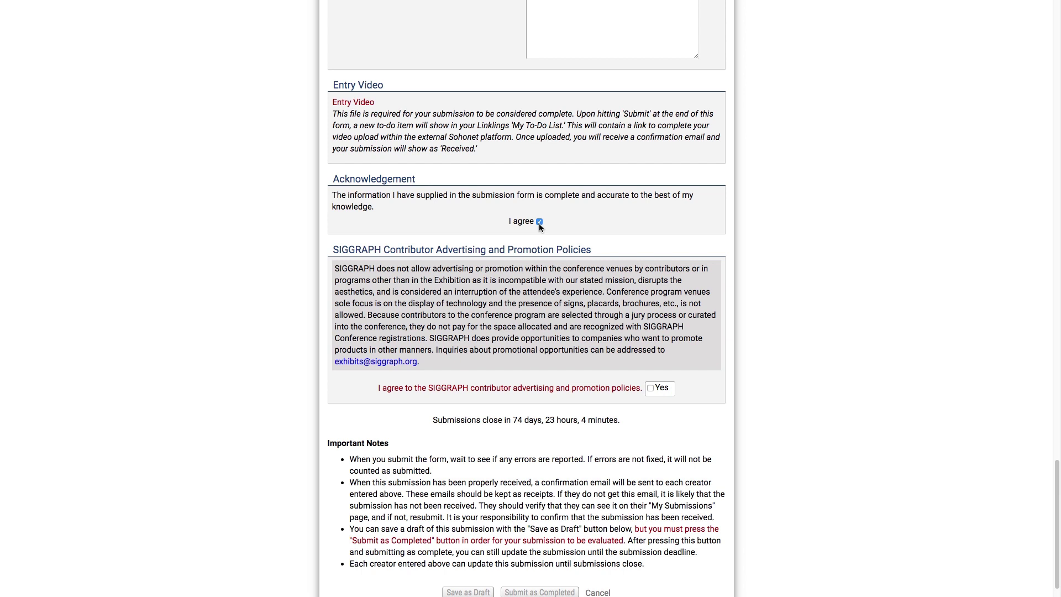
pyautogui.click(651, 389)
pyautogui.scroll(-1, 537, 490)
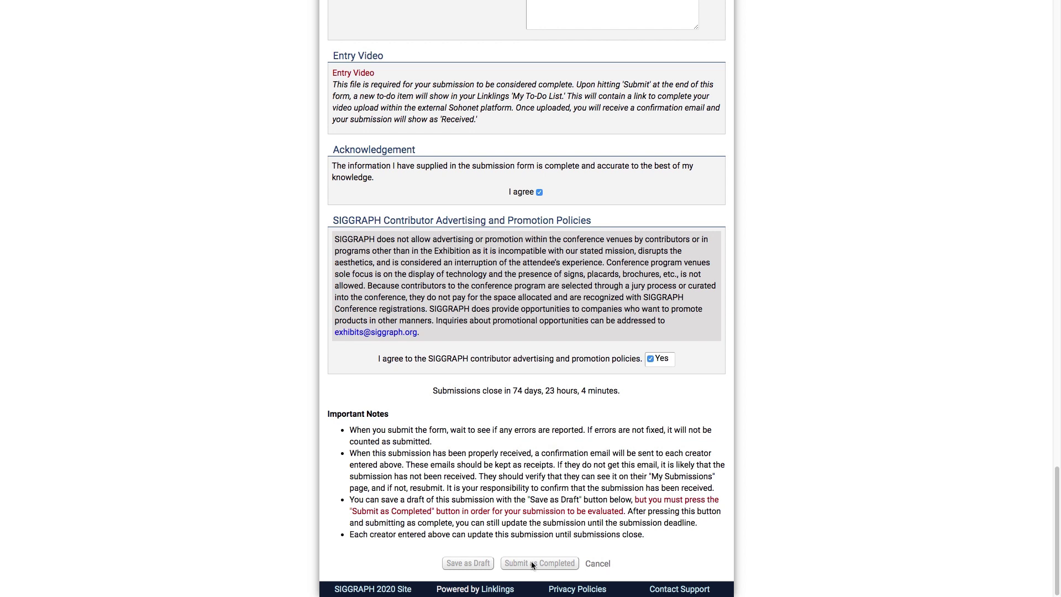
pyautogui.click(533, 563)
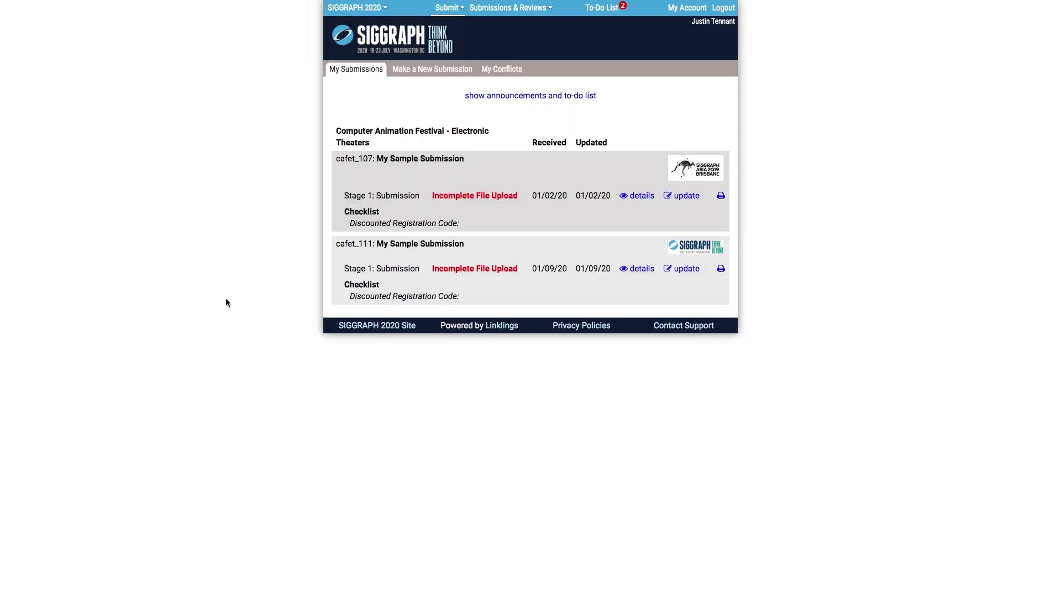
# From the full to-do list, open the second submission's details and follow its Sohonet upload link
pyautogui.click(498, 97)
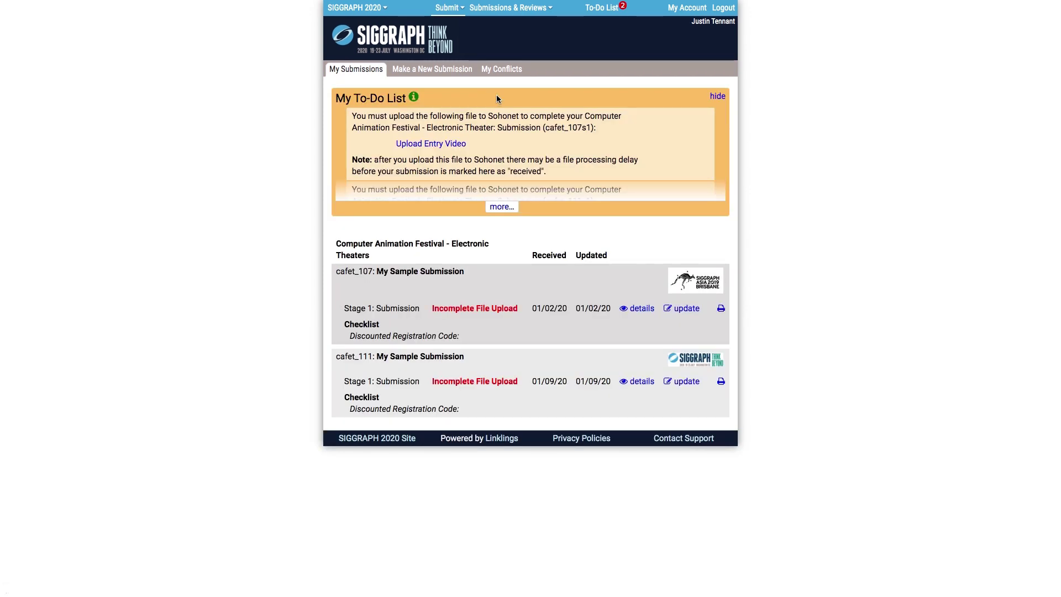
pyautogui.click(502, 207)
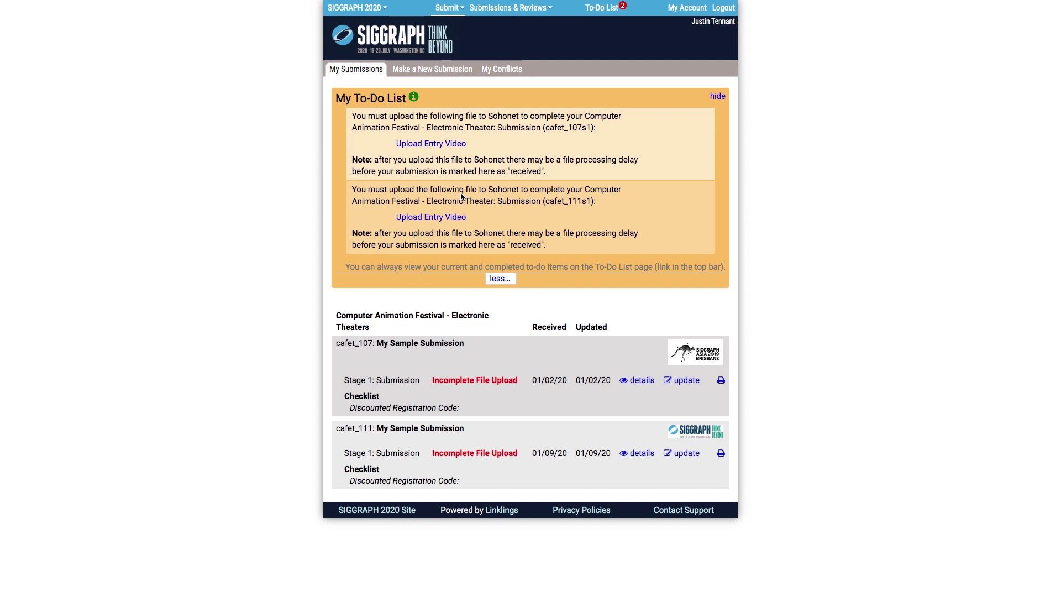
pyautogui.click(630, 454)
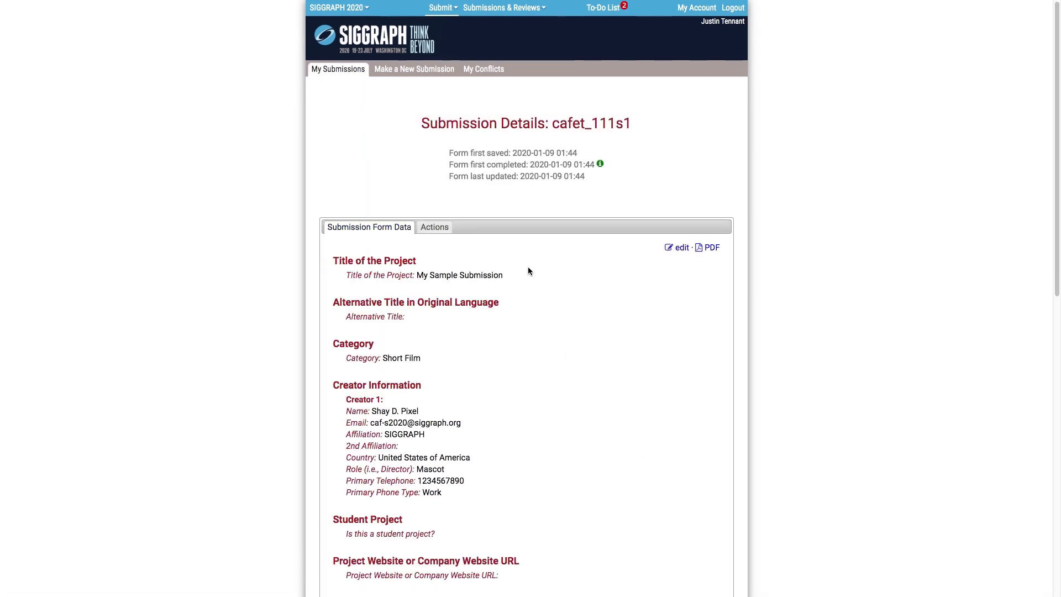
pyautogui.scroll(-12, 526, 246)
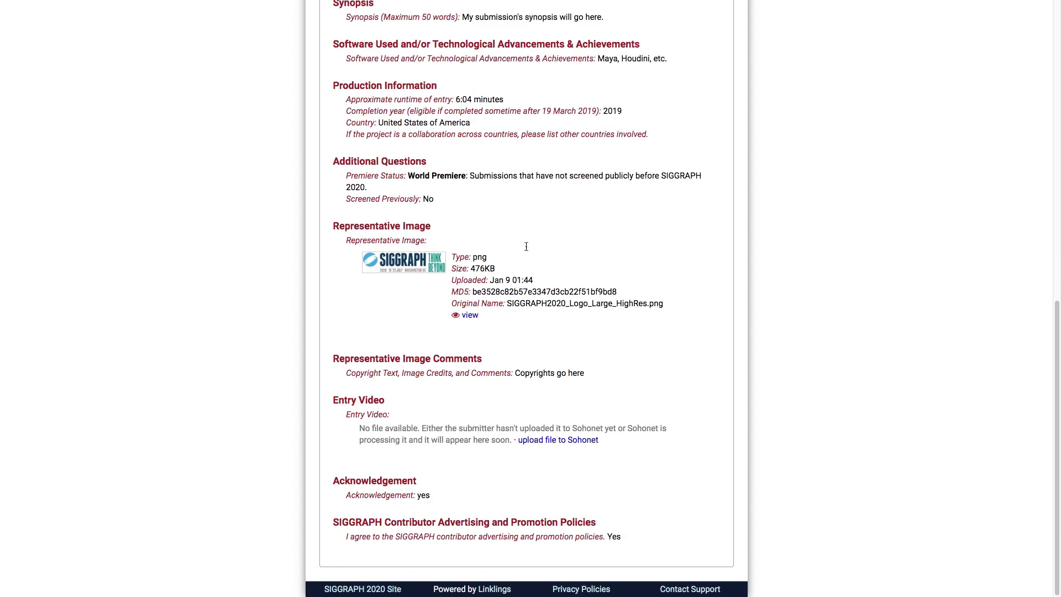
pyautogui.click(555, 440)
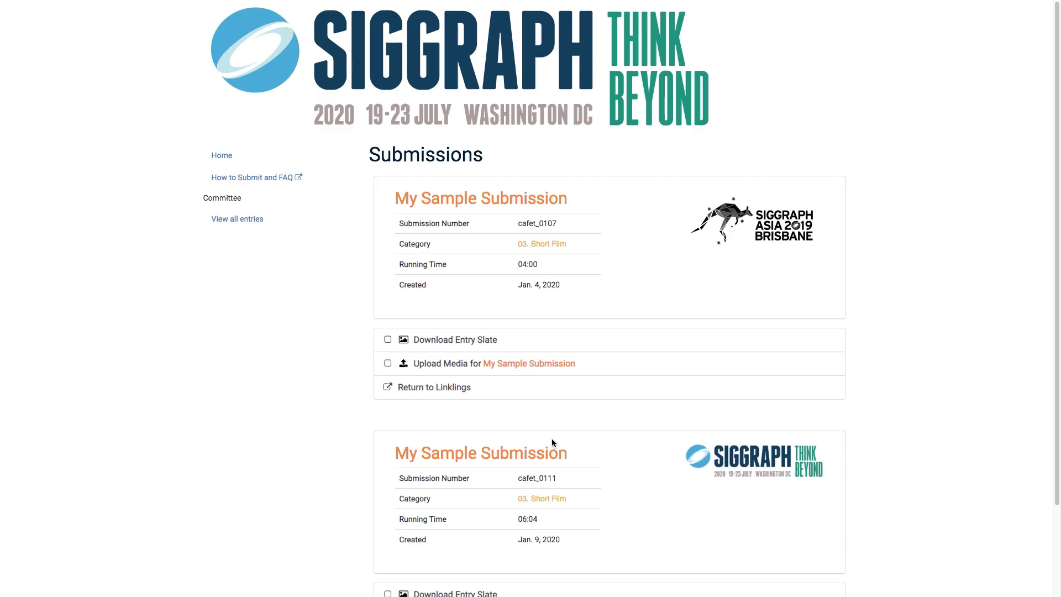
# Download the second submission's entry slate and save it into Downloads
pyautogui.scroll(-3, 549, 430)
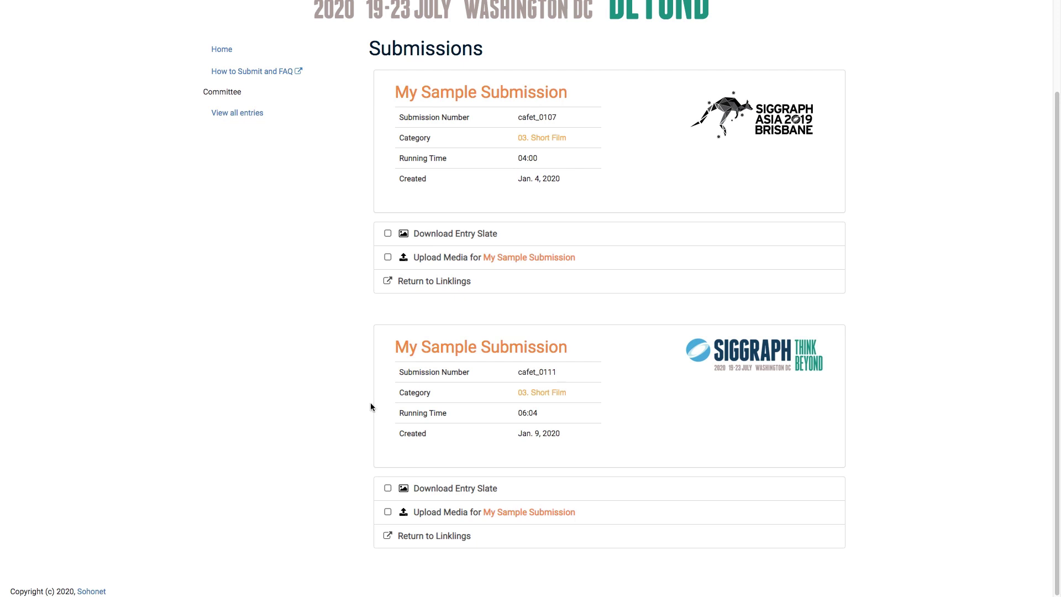
pyautogui.click(457, 491)
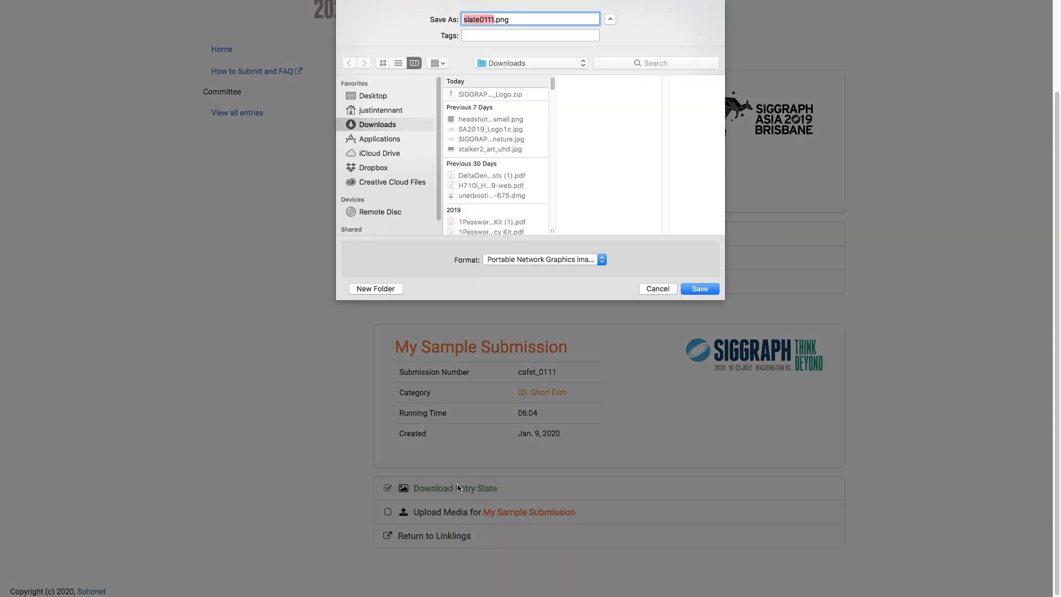
pyautogui.click(701, 289)
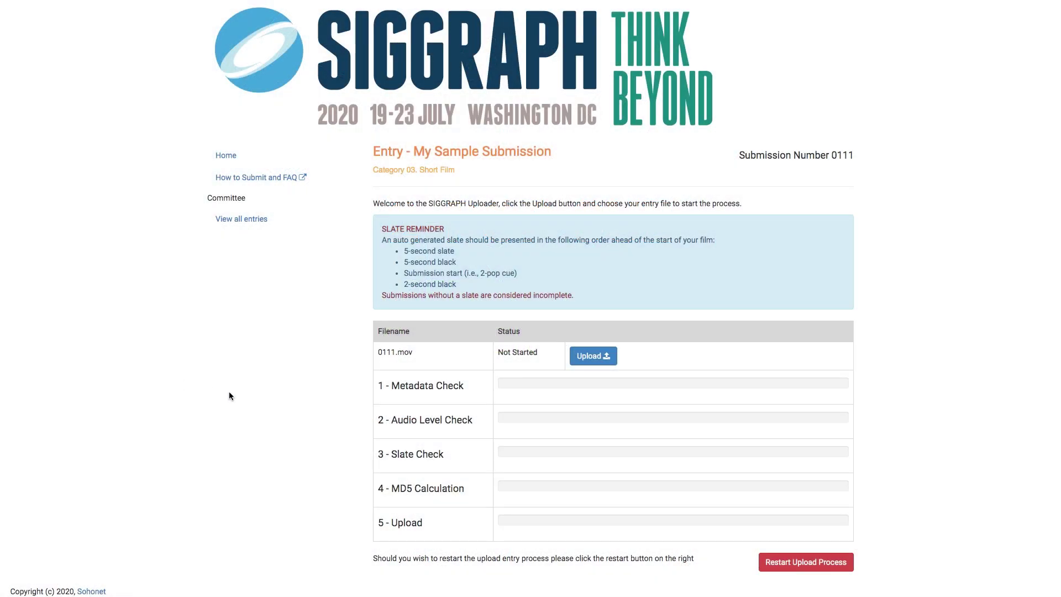
# Upload the entry video from Downloads, continuing past the audio-level warning
pyautogui.click(589, 356)
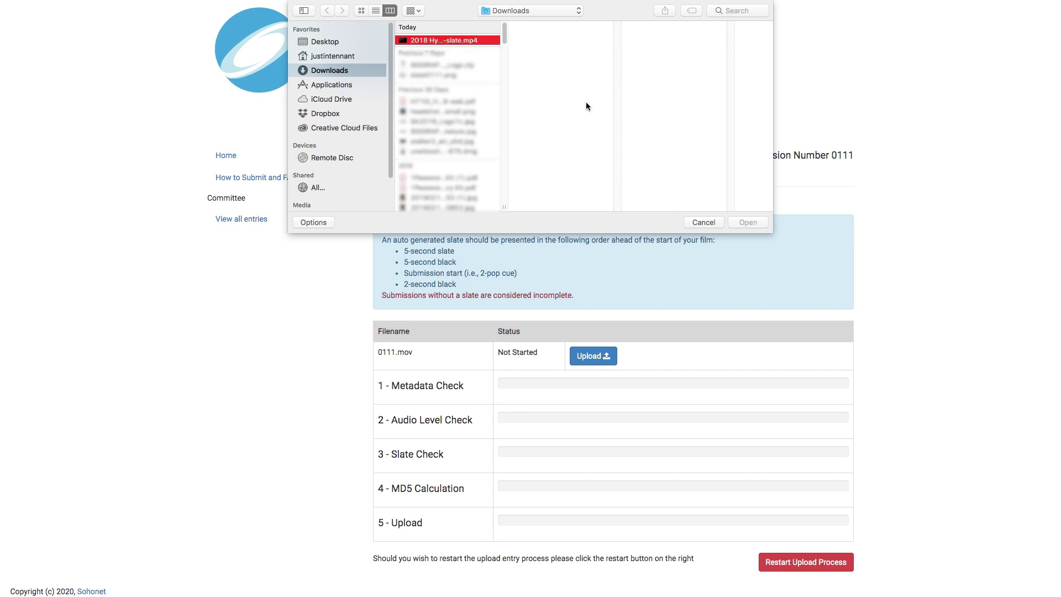
pyautogui.click(752, 222)
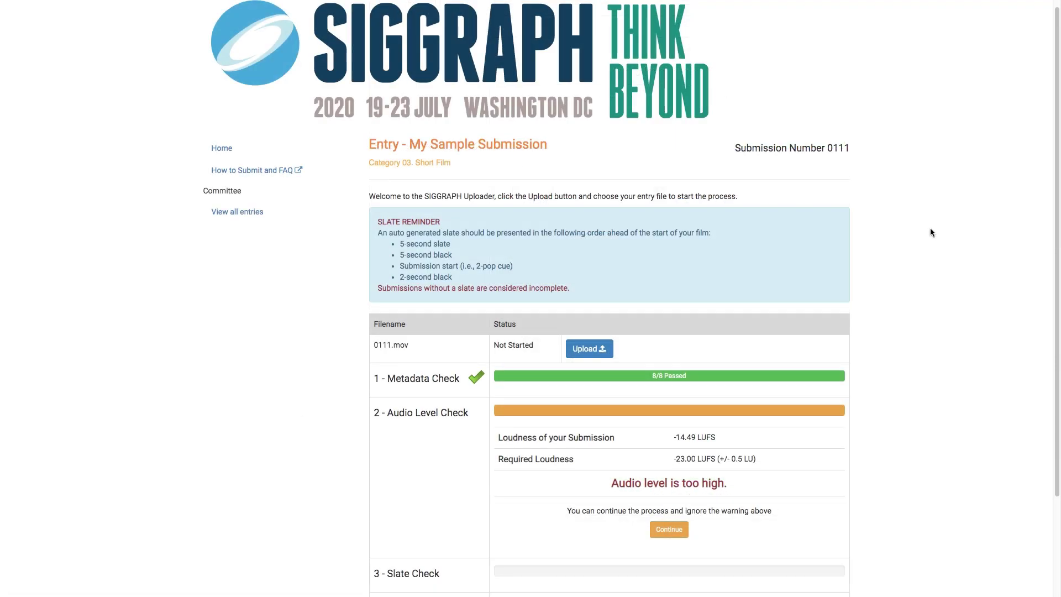
pyautogui.scroll(-2, 931, 232)
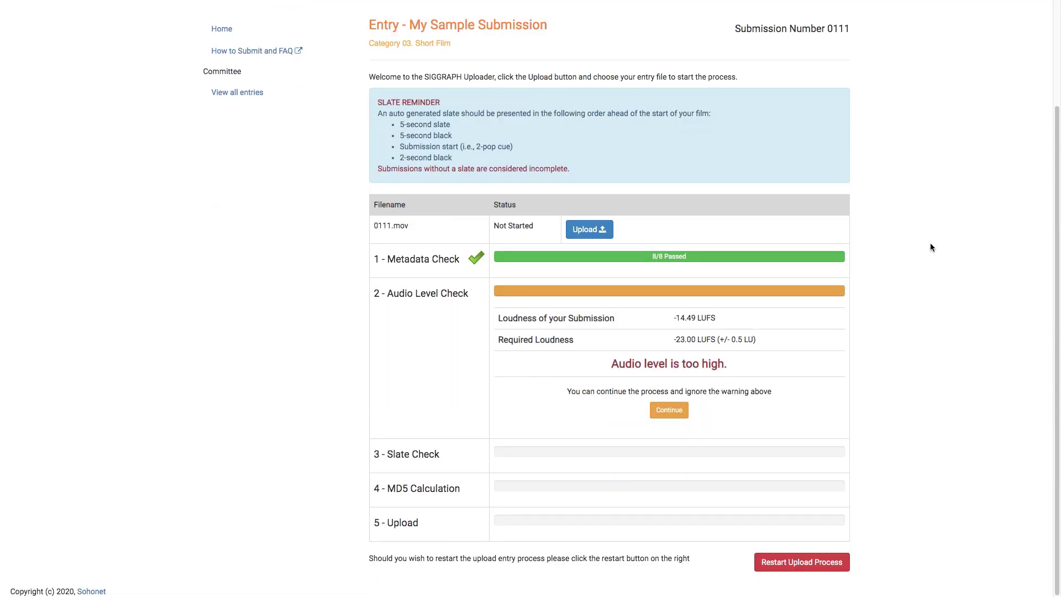
pyautogui.click(669, 409)
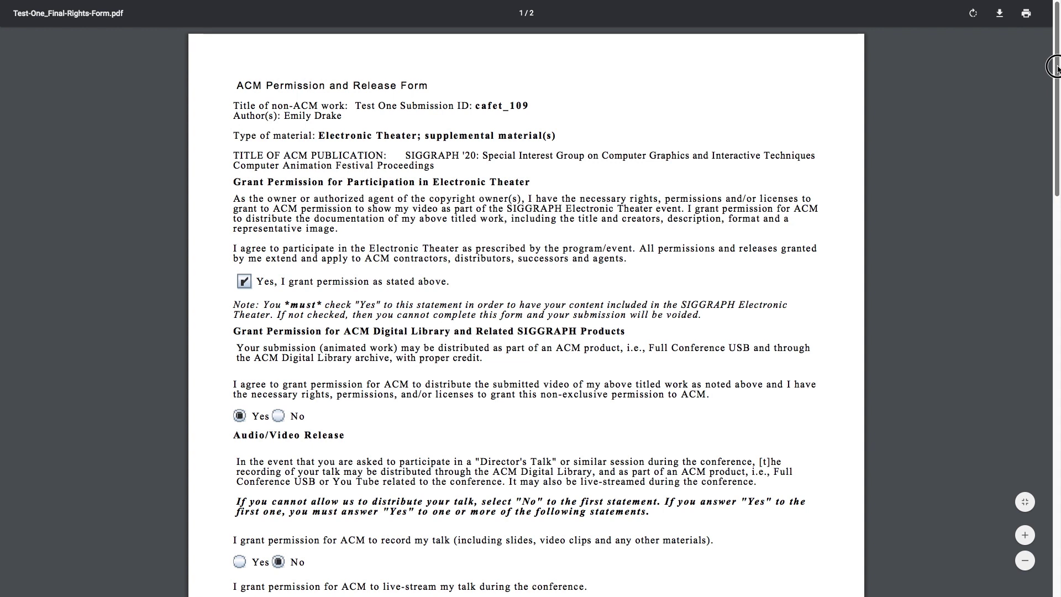
pyautogui.moveTo(1057, 71); pyautogui.dragTo(1050, 325)
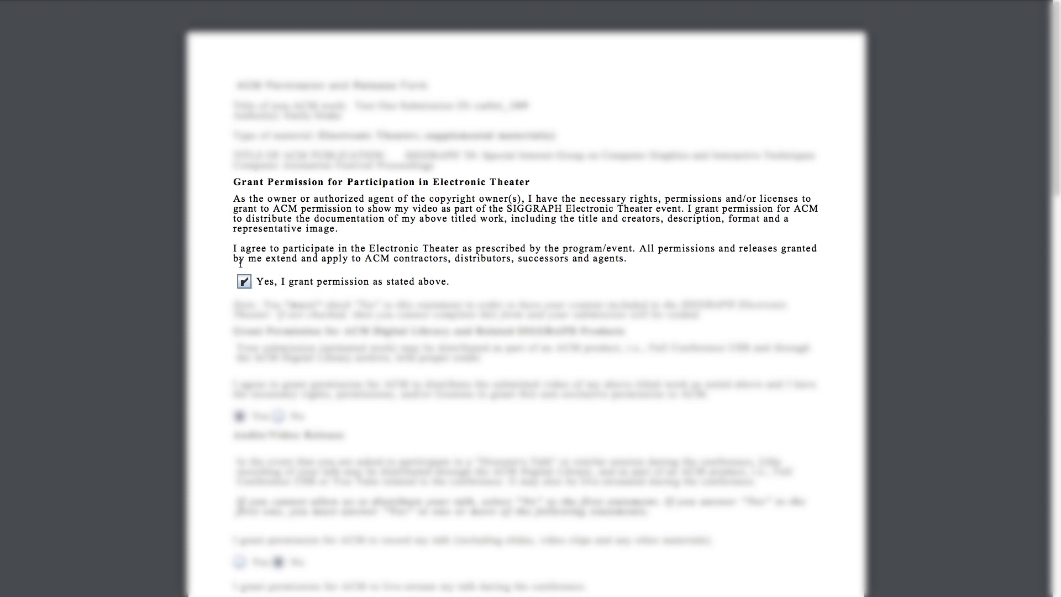
pyautogui.click(244, 282)
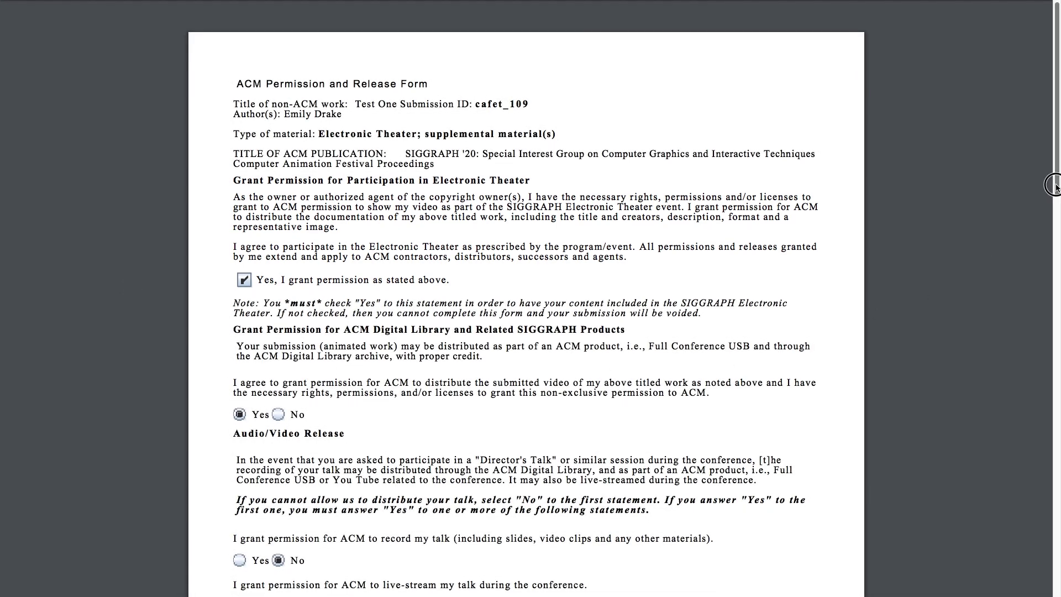
pyautogui.scroll(-5, 1053, 238)
pyautogui.scroll(-1, 1053, 238)
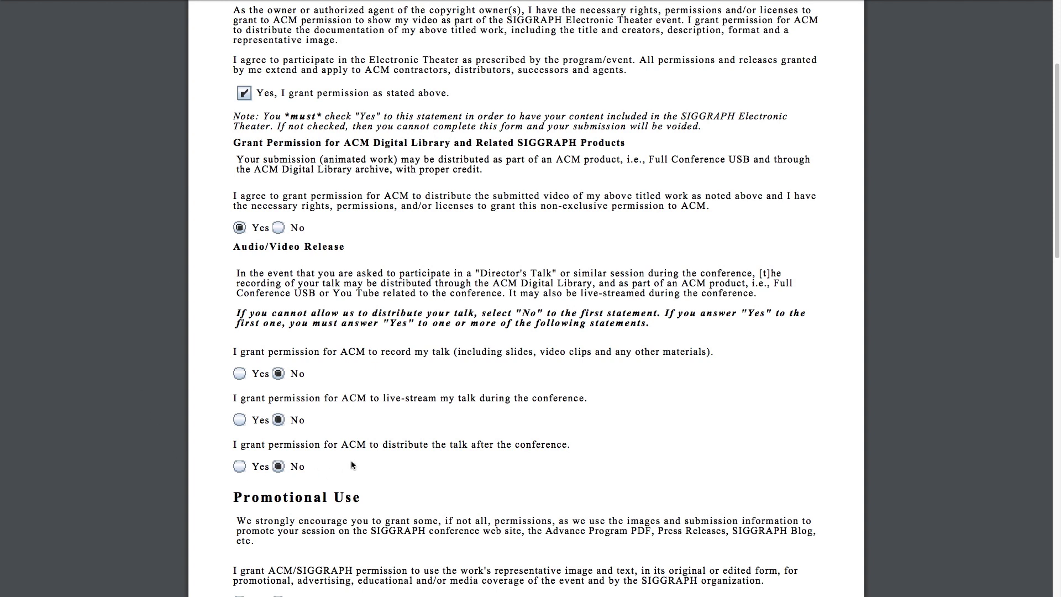
pyautogui.moveTo(1056, 136); pyautogui.dragTo(1049, 295)
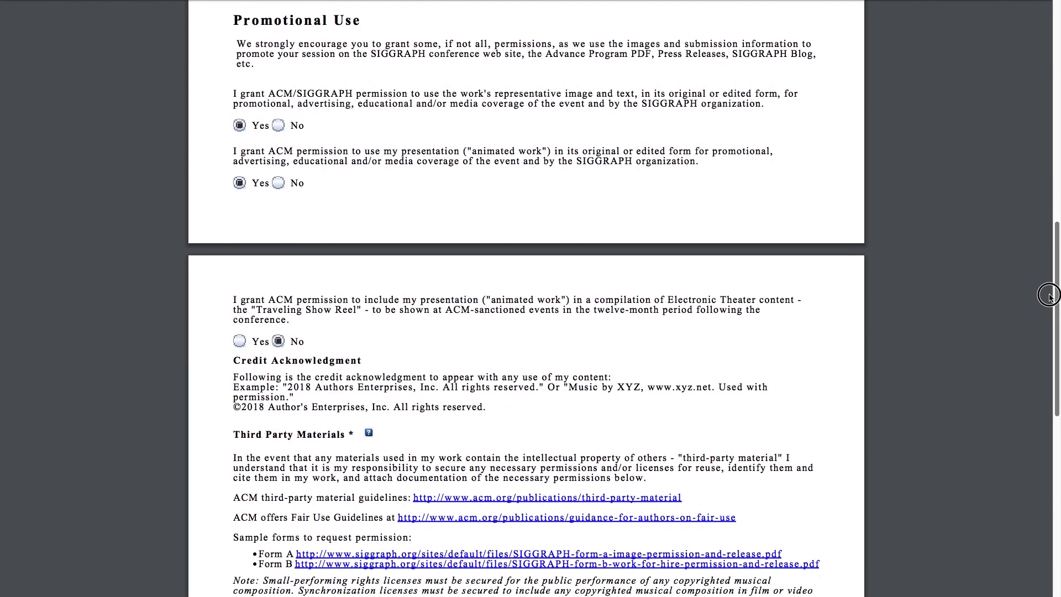